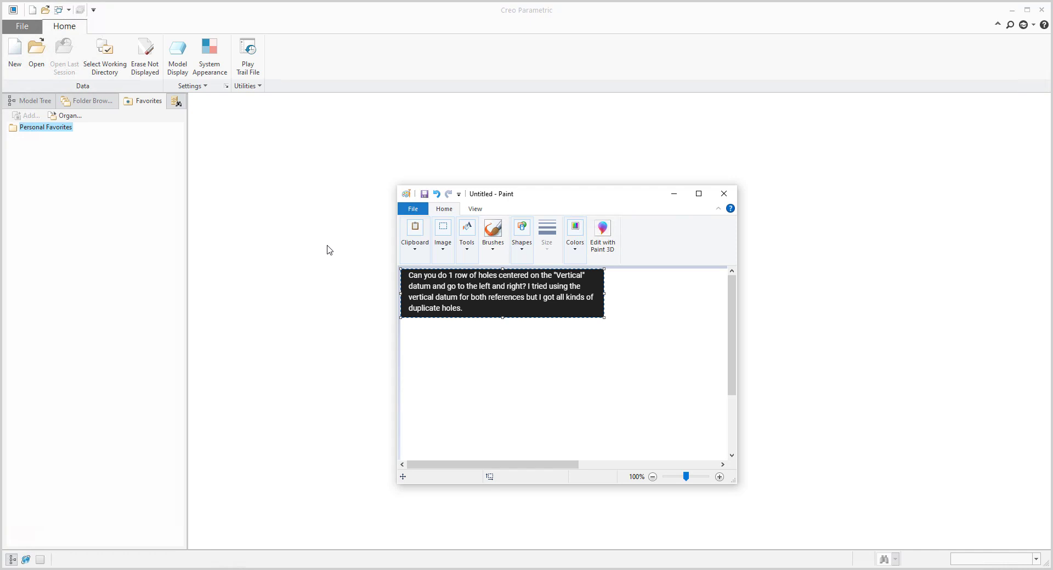
- Create a new solid part, entering the name 'pa'
click(376, 138)
click(16, 55)
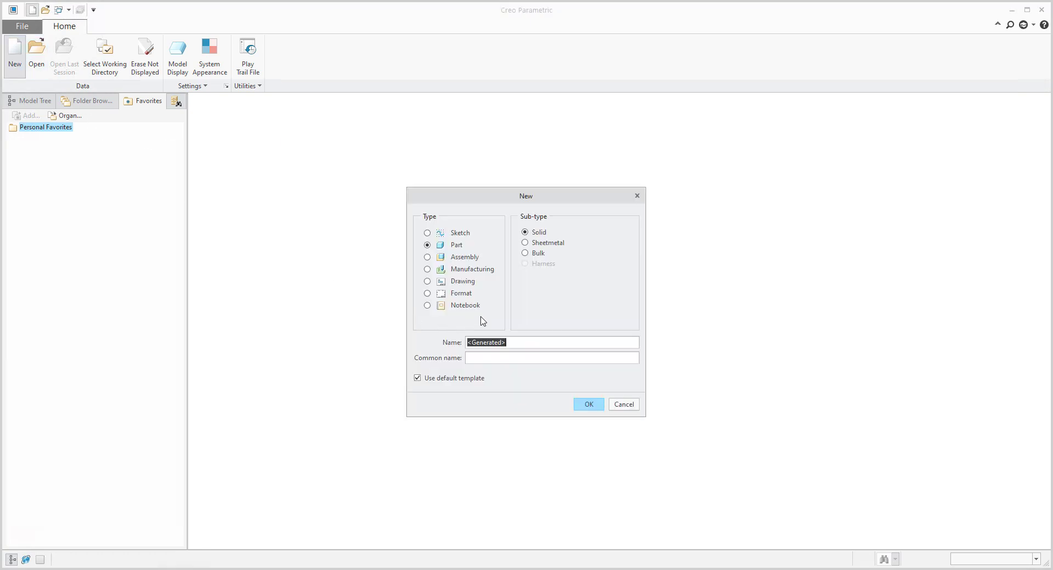
text(pat)
key(Return)
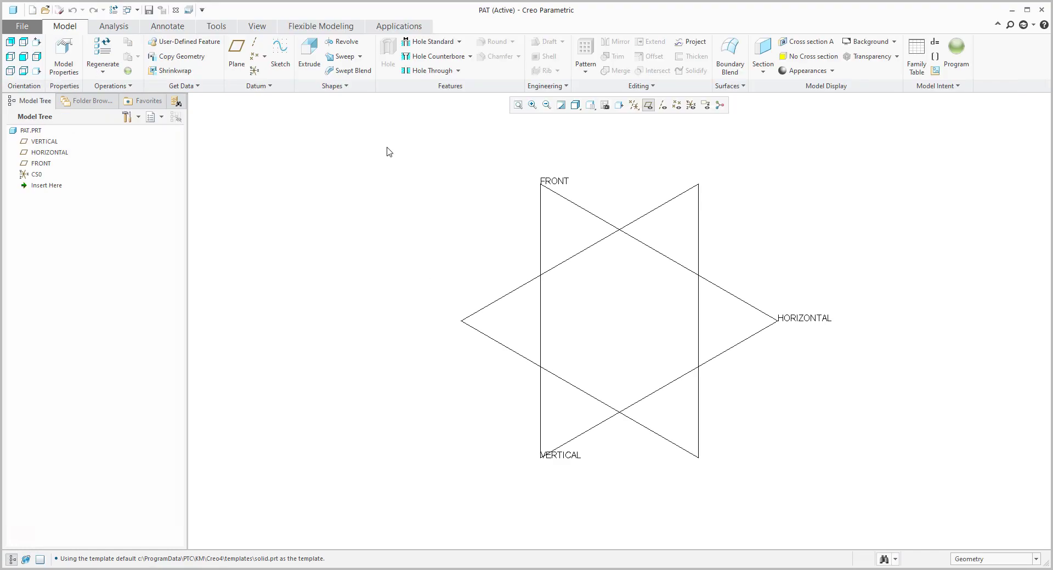
- Sketch a center rectangle at the origin on the HORIZONTAL plane for an extrusion
click(309, 54)
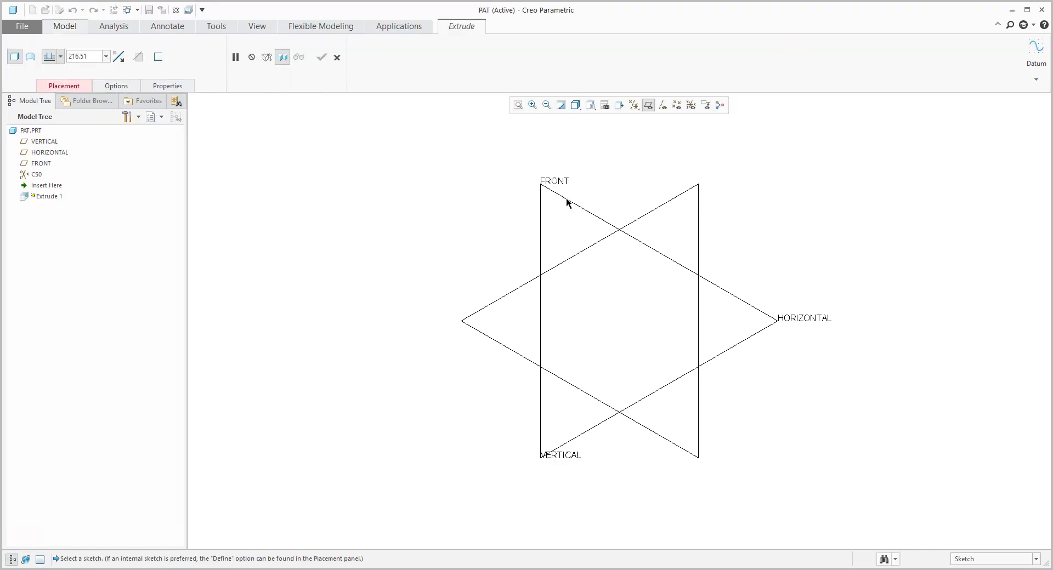
click(749, 305)
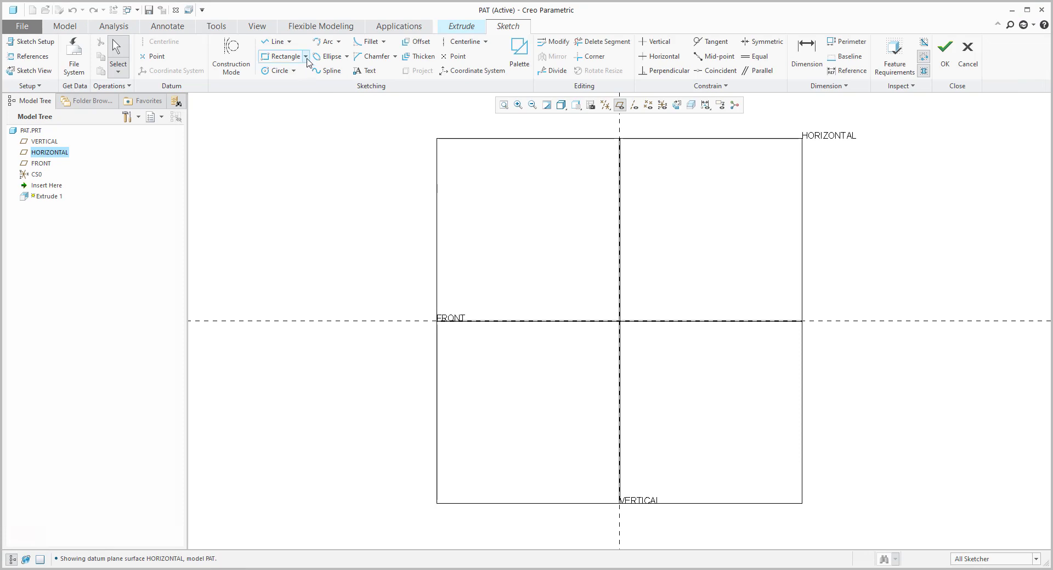
click(306, 57)
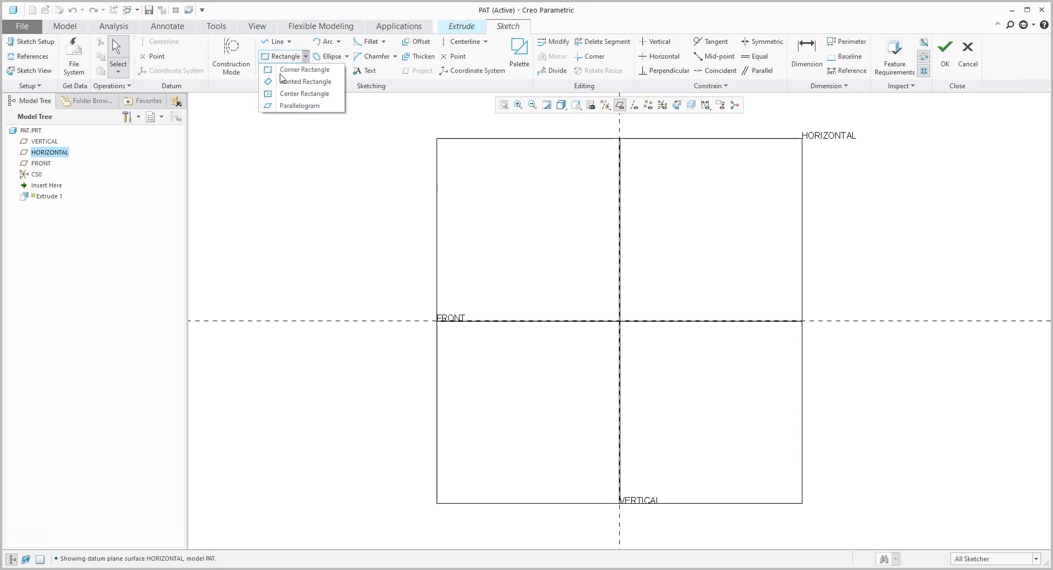
click(304, 93)
click(620, 321)
click(464, 228)
middle_click(360, 237)
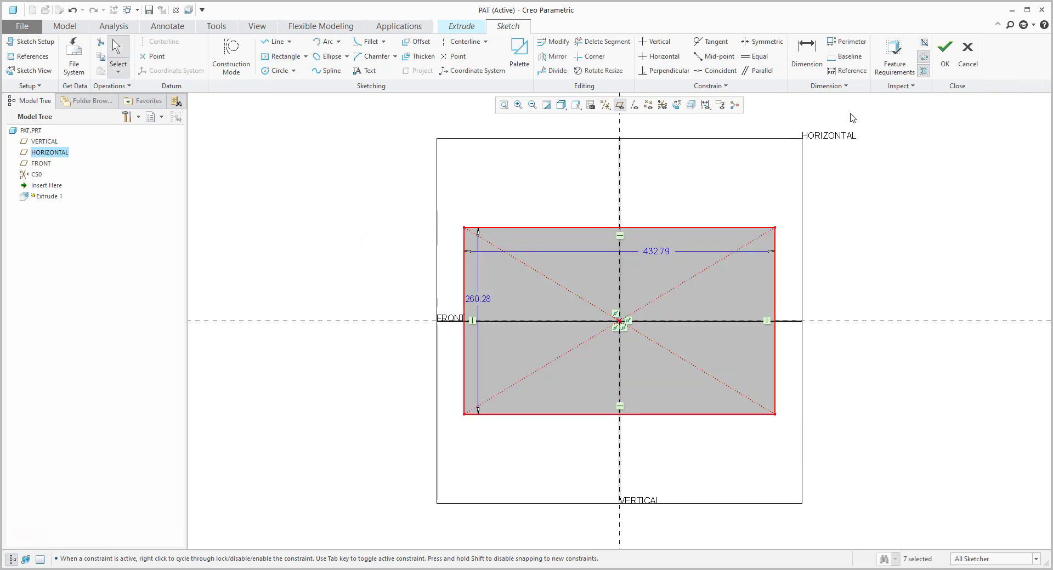
click(944, 51)
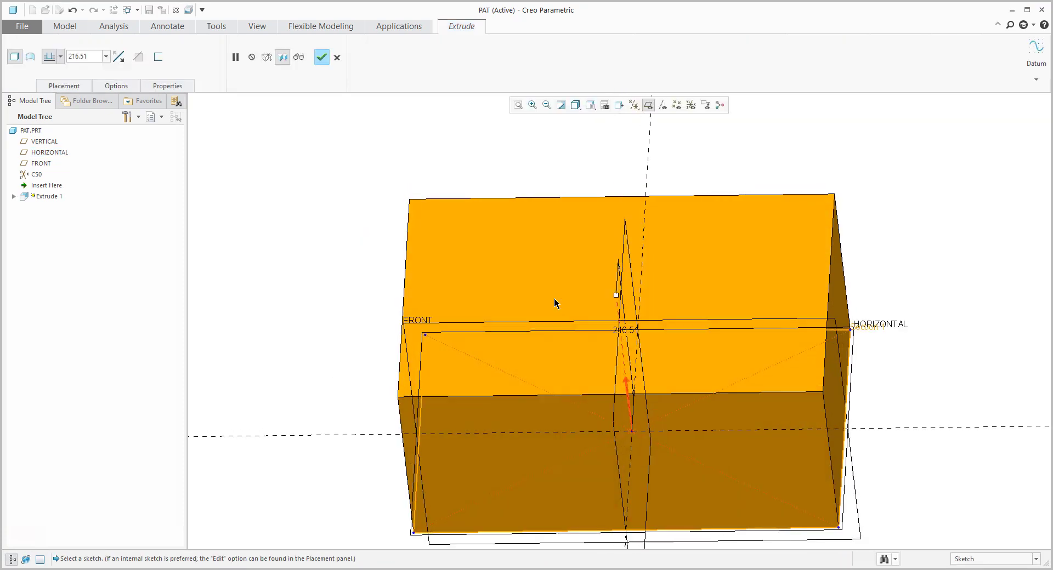
- Set the plate's extrusion depth to 50 and finish the extrude
drag(616, 297, 652, 424)
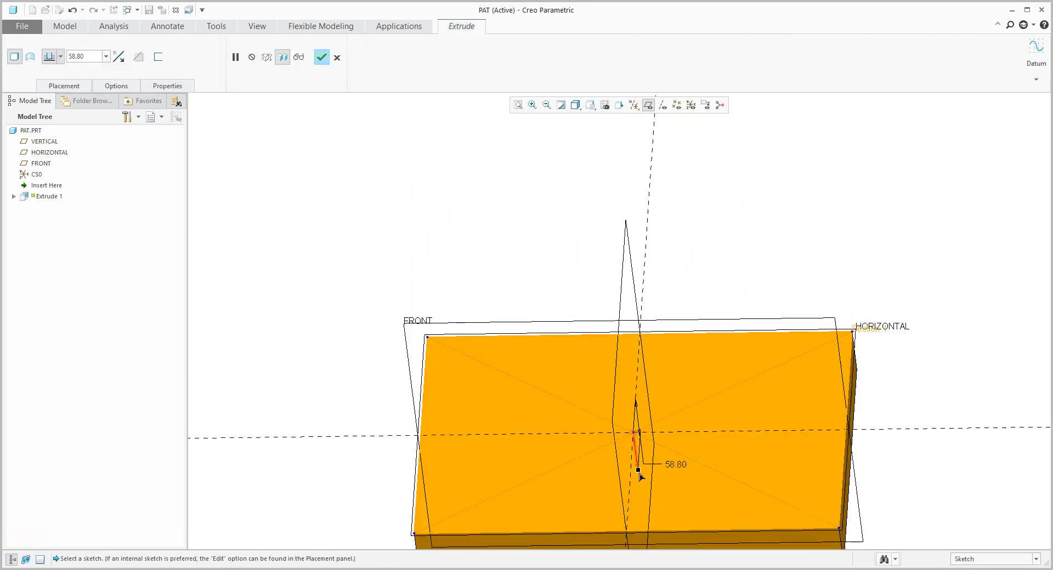
shift+middle_drag(652, 423, 588, 277)
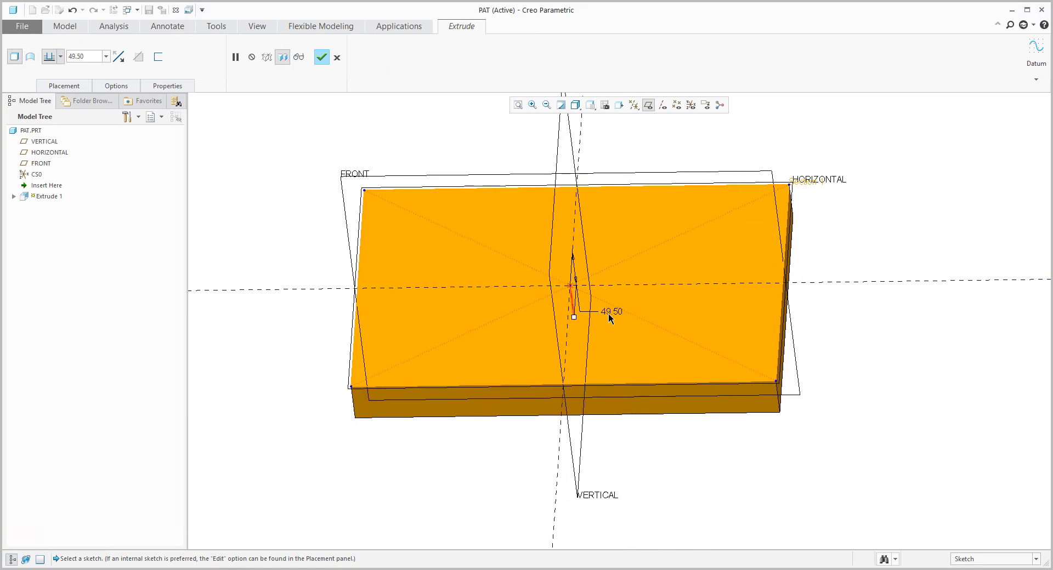
text(50)
key(Return)
middle_click(259, 203)
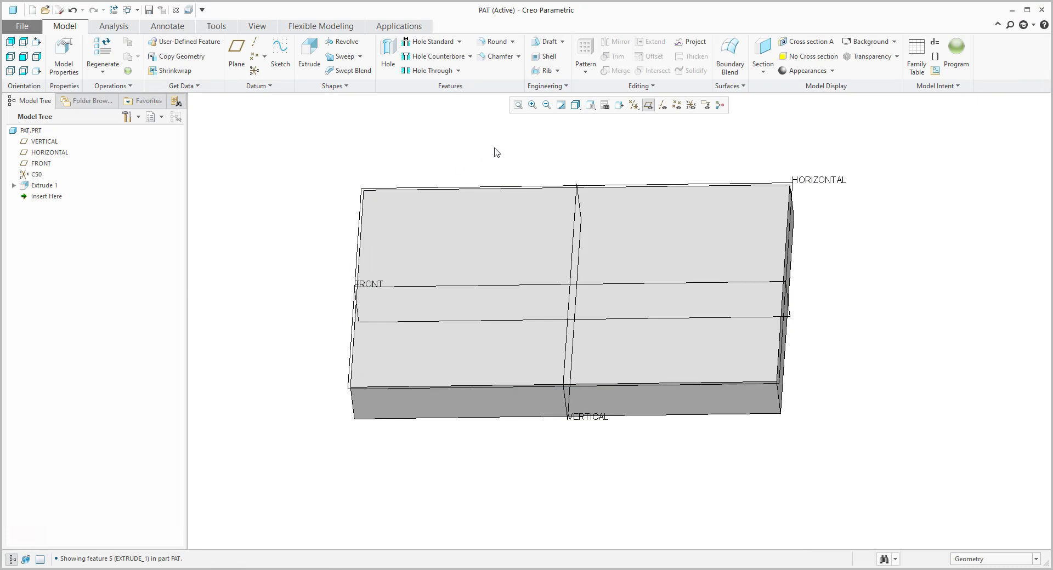
middle_drag(496, 226, 477, 218)
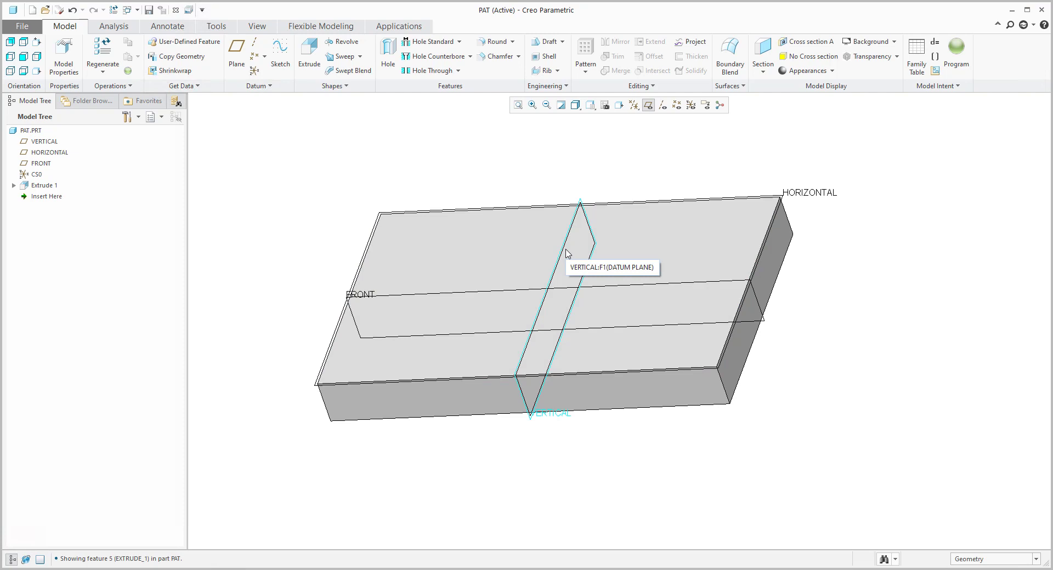
key(alt+Tab)
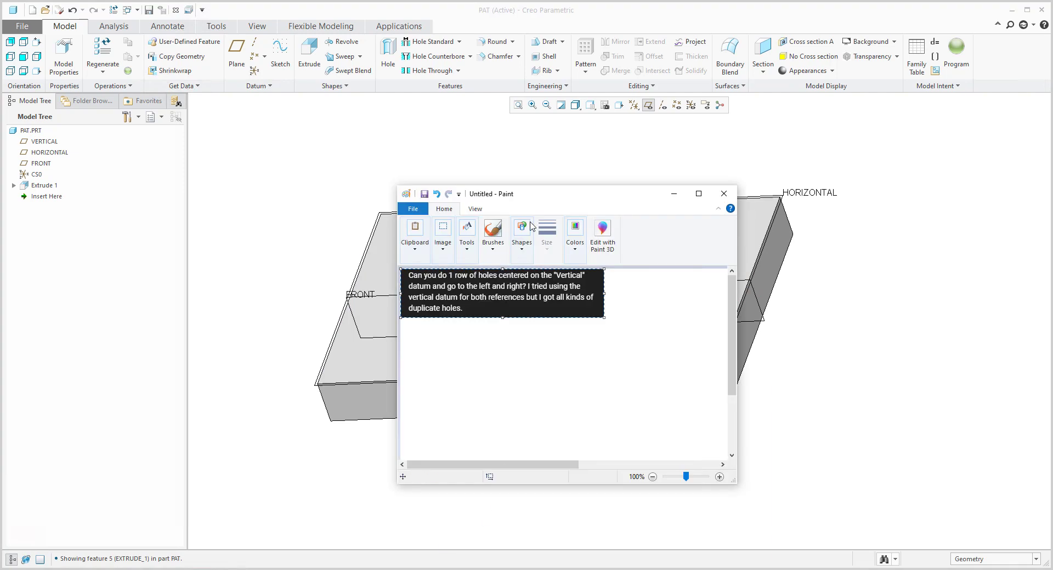
drag(542, 198, 813, 349)
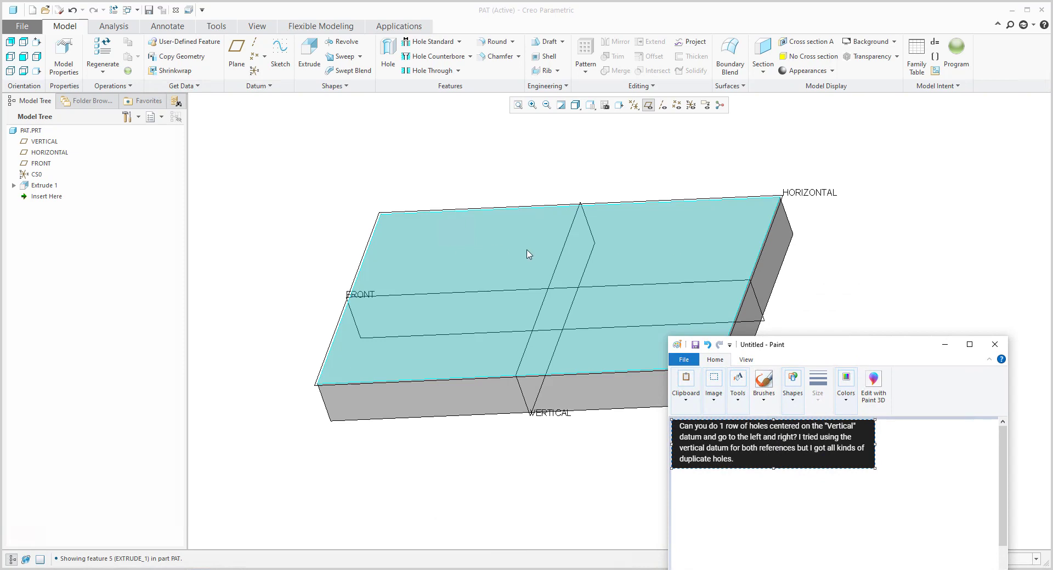
click(877, 299)
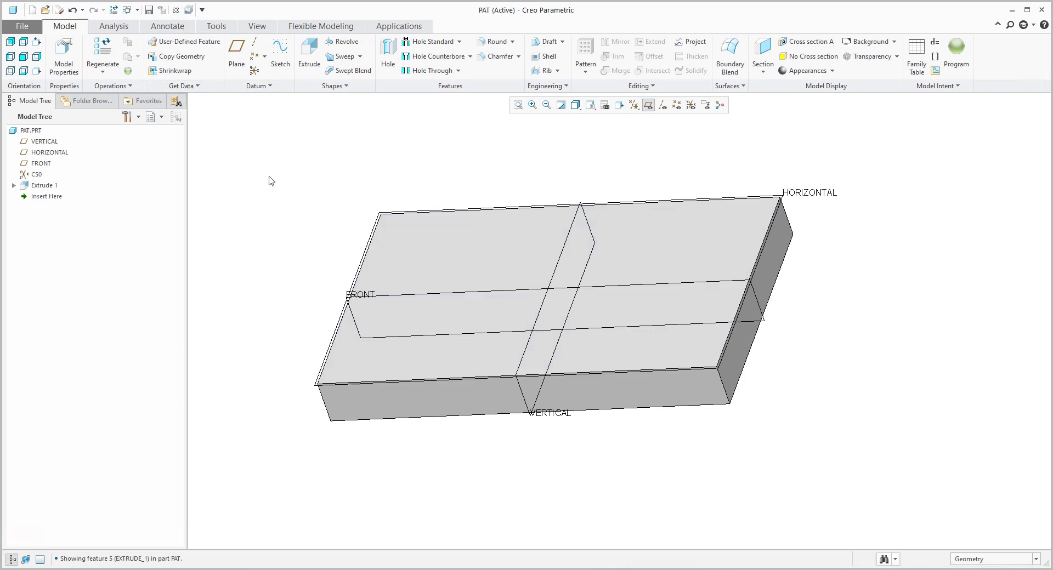
- Start a sketch on the plate's top face with a vertical centerline along VERTICAL
click(282, 50)
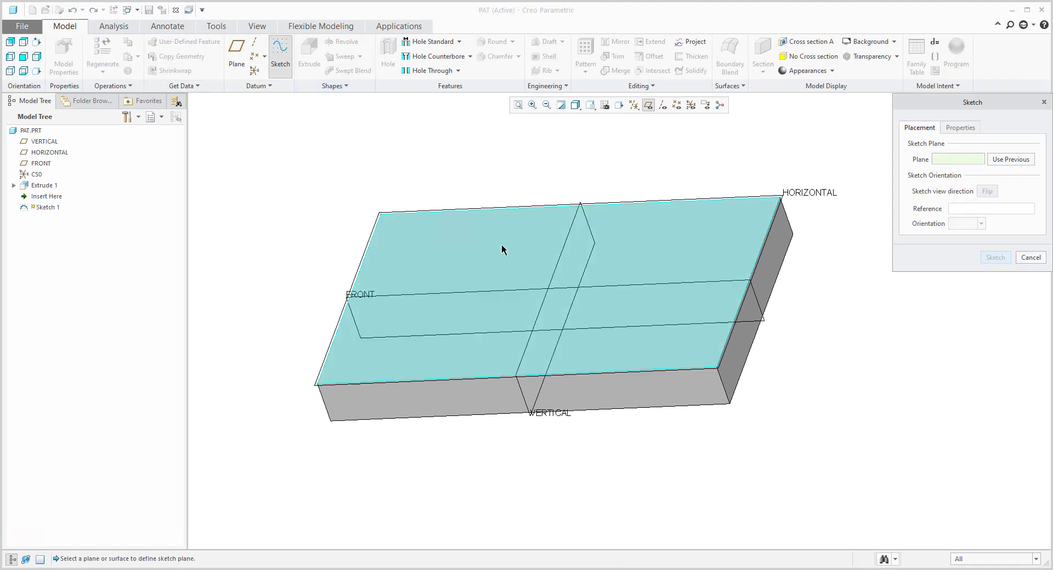
click(502, 247)
middle_click(501, 247)
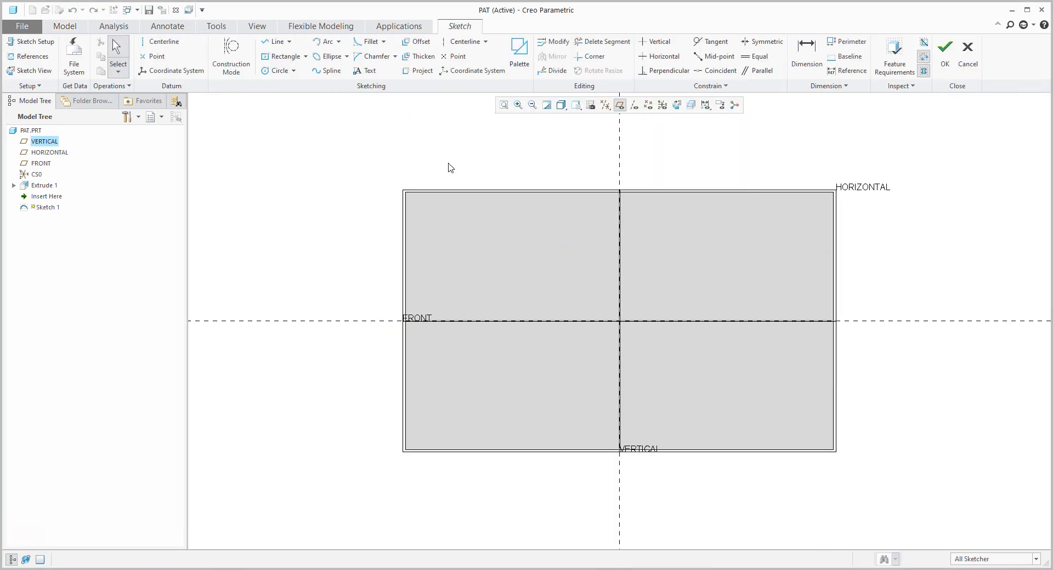
click(467, 47)
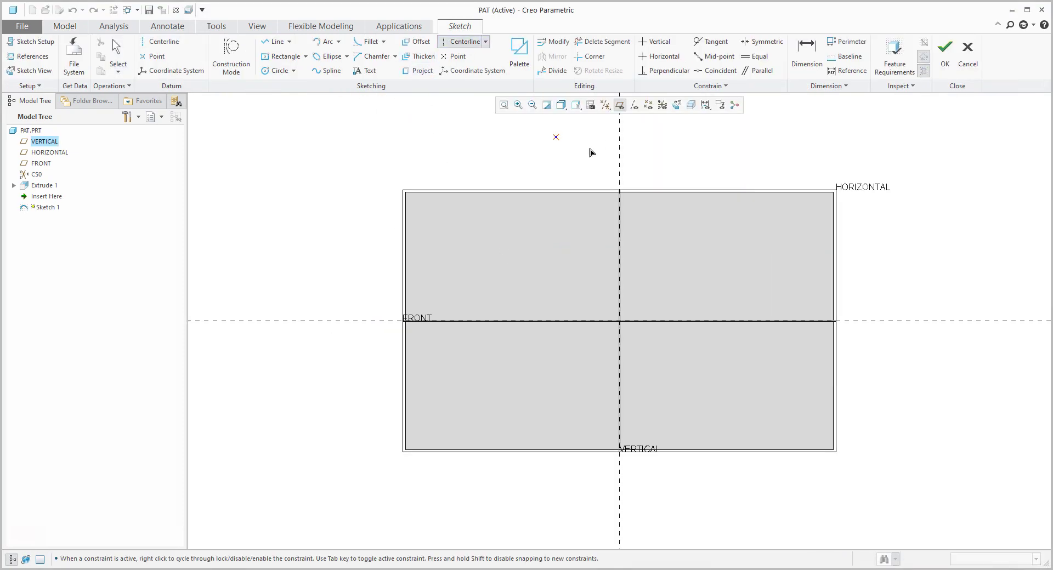
click(619, 157)
click(619, 230)
middle_click(565, 238)
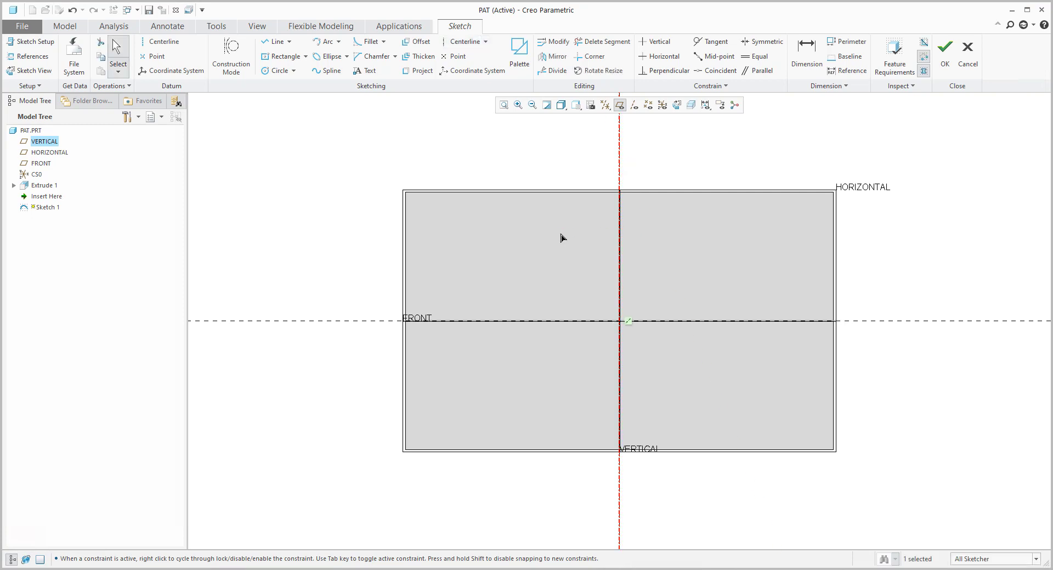
- Draw a horizontal line spanning both sides of the centerline
click(274, 42)
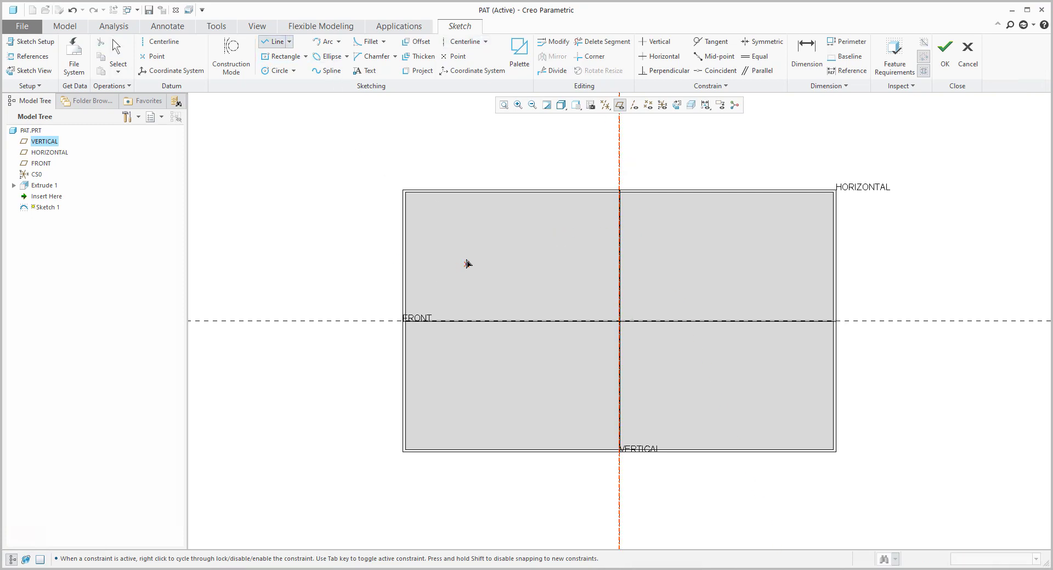
click(465, 259)
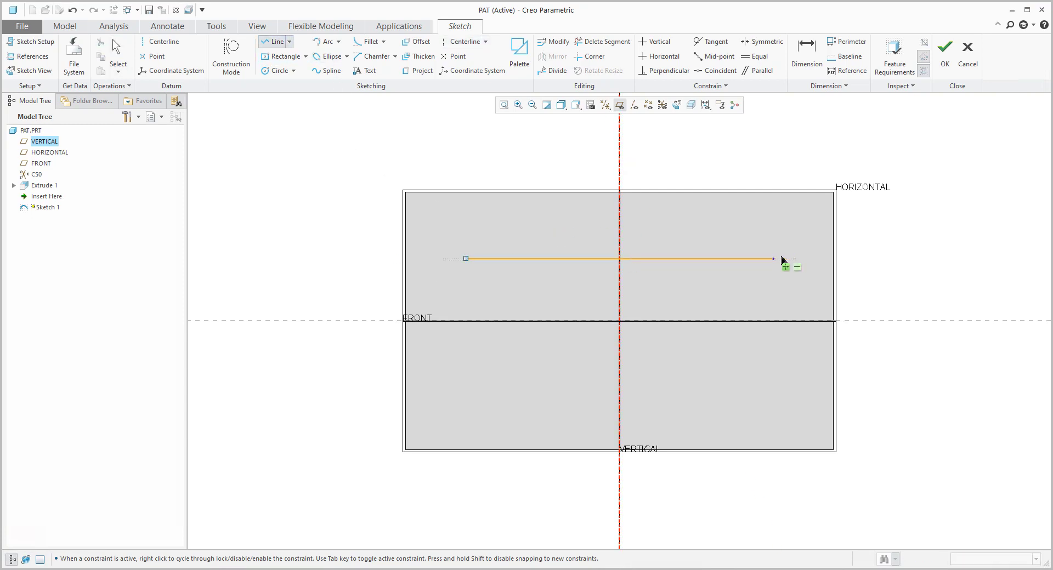
click(773, 258)
middle_click(713, 235)
middle_click(680, 250)
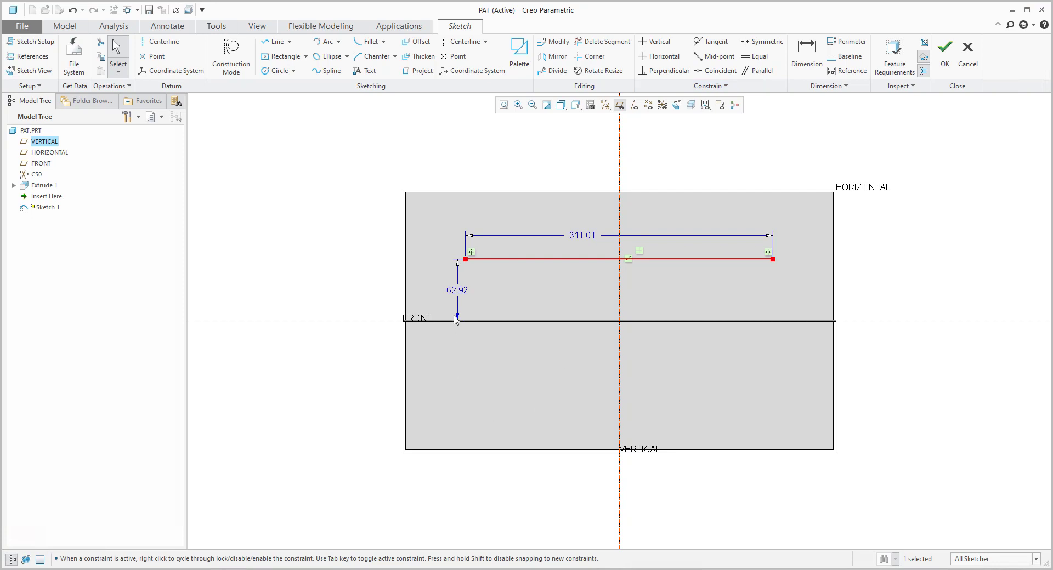
- Dimension the line 50 from FRONT and 300 long
double_click(457, 291)
text(50)
key(Return)
double_click(578, 249)
text(300)
key(Return)
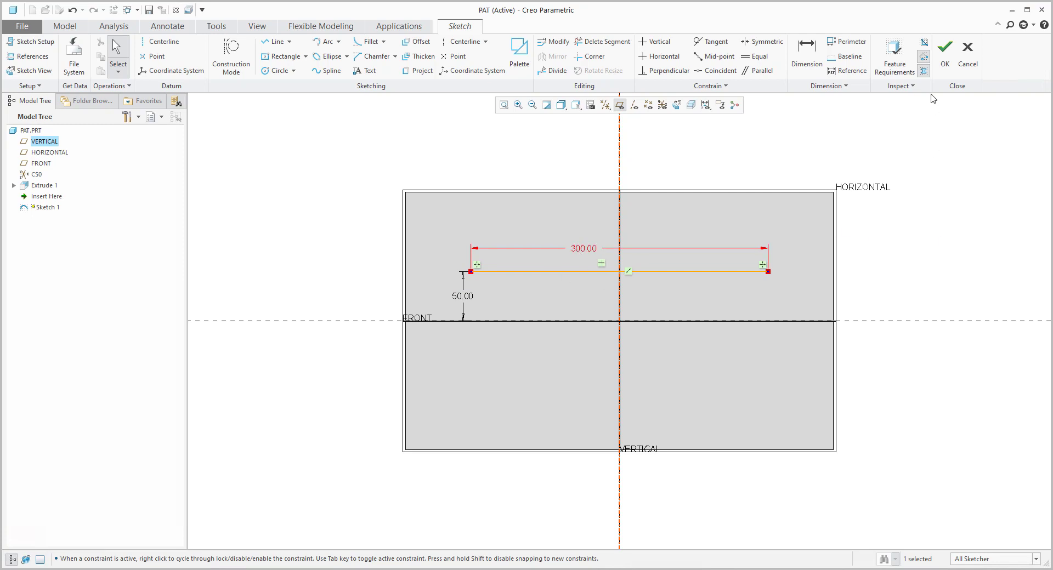
- Finish Sketch 1, orbit back to a 3D view and clear the selection
click(945, 53)
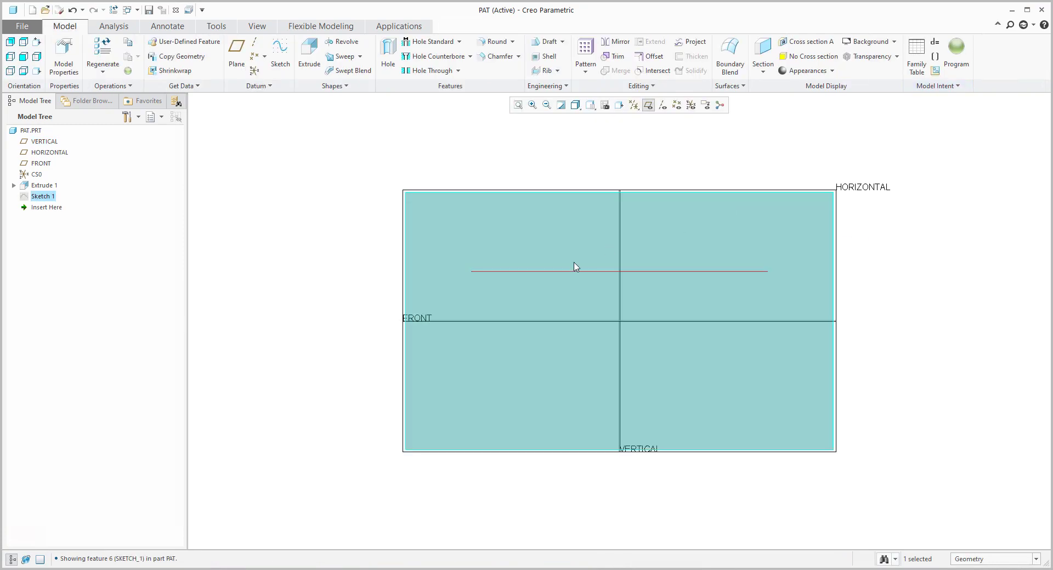
middle_drag(569, 265, 548, 216)
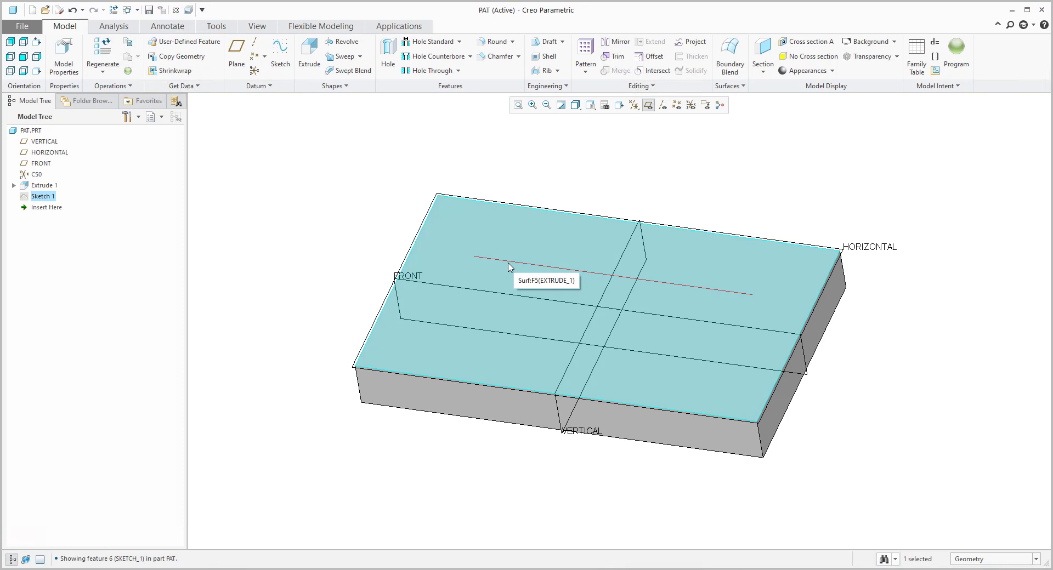
click(368, 236)
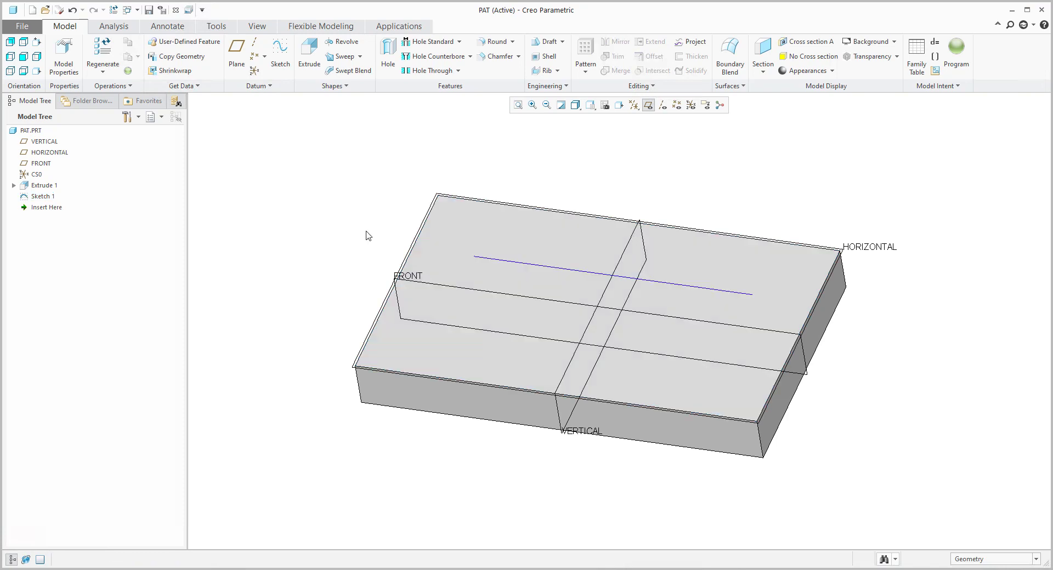
click(310, 58)
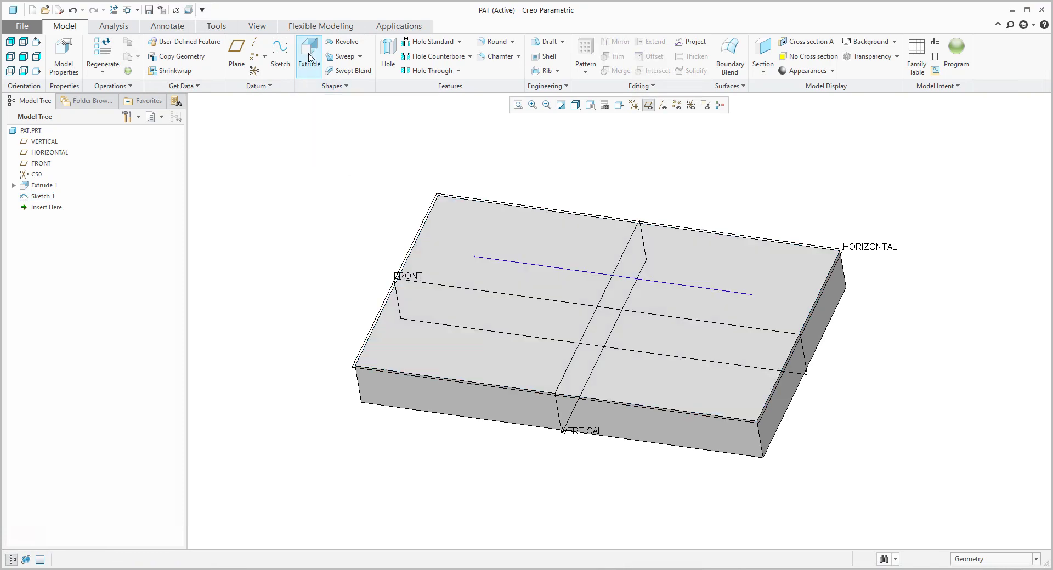
- Sketch on the top face, adding the line's left endpoint as a reference
click(485, 235)
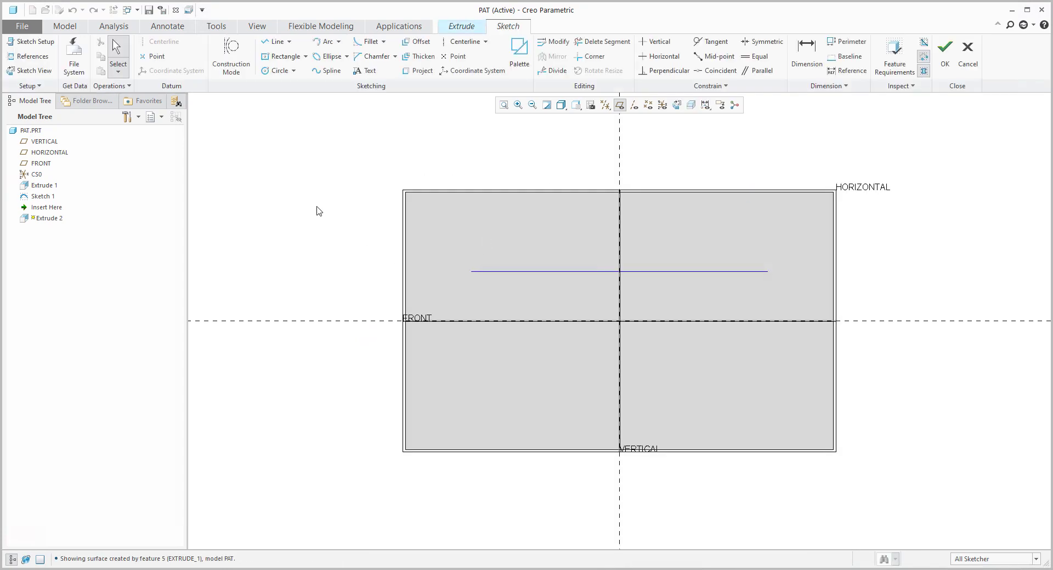
click(11, 56)
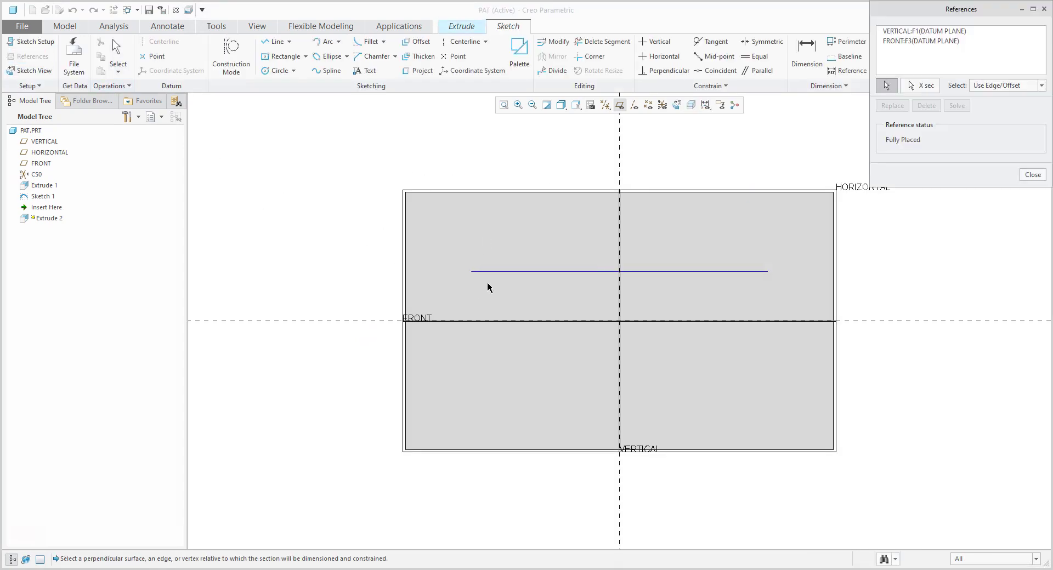
click(470, 271)
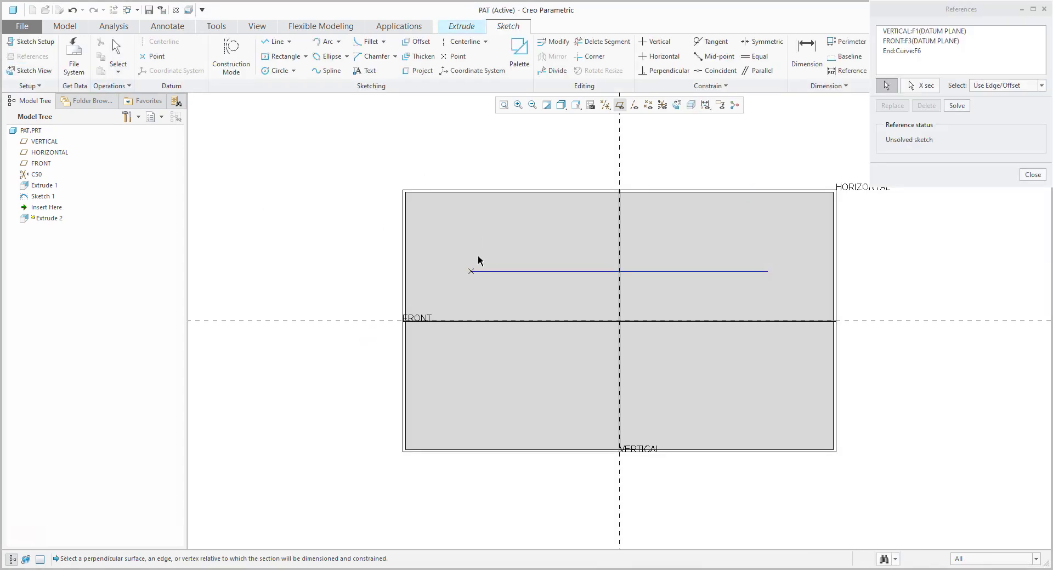
click(1030, 175)
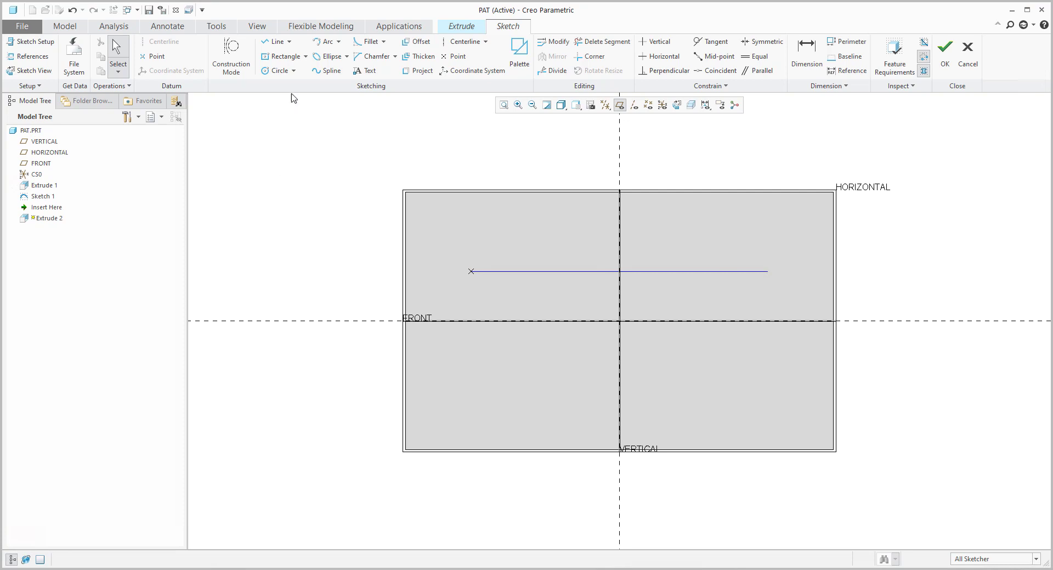
- Draw a circle at the line's left end with diameter 30
click(279, 70)
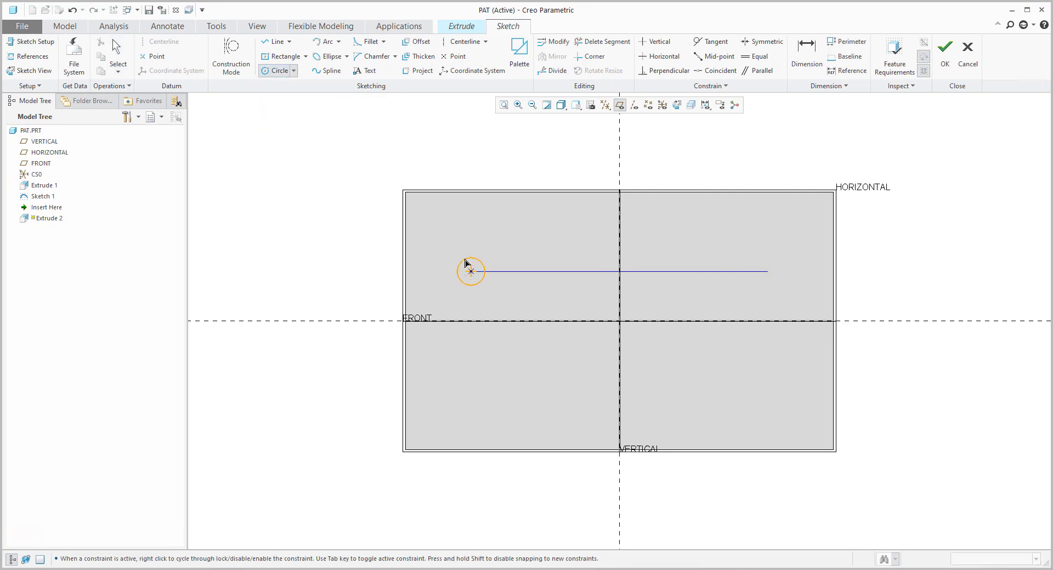
click(465, 260)
middle_click(428, 235)
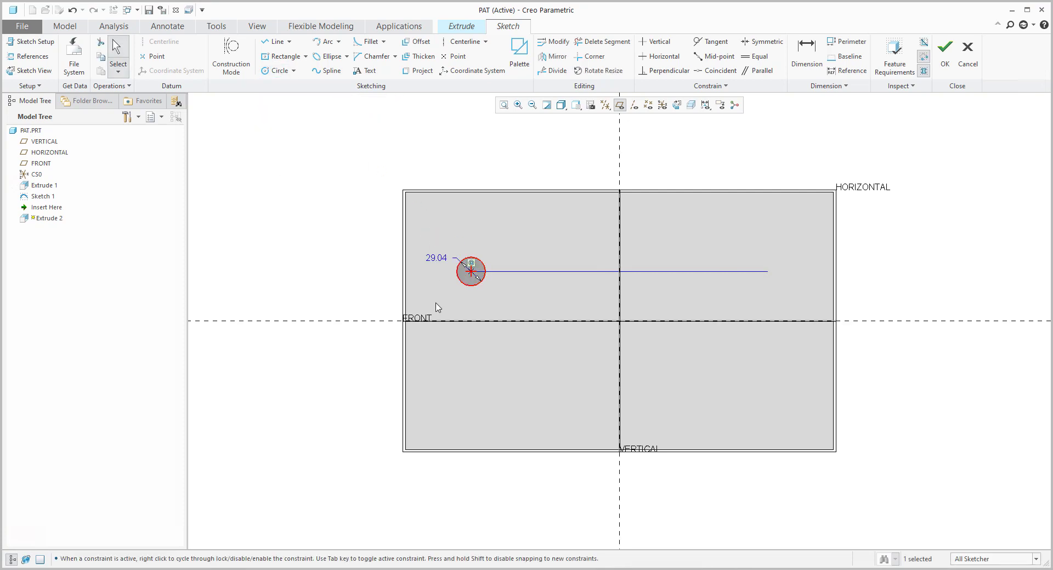
double_click(439, 258)
text(30)
key(Return)
- Drag the cylinder height down to about 66 and complete the extrusion
click(945, 53)
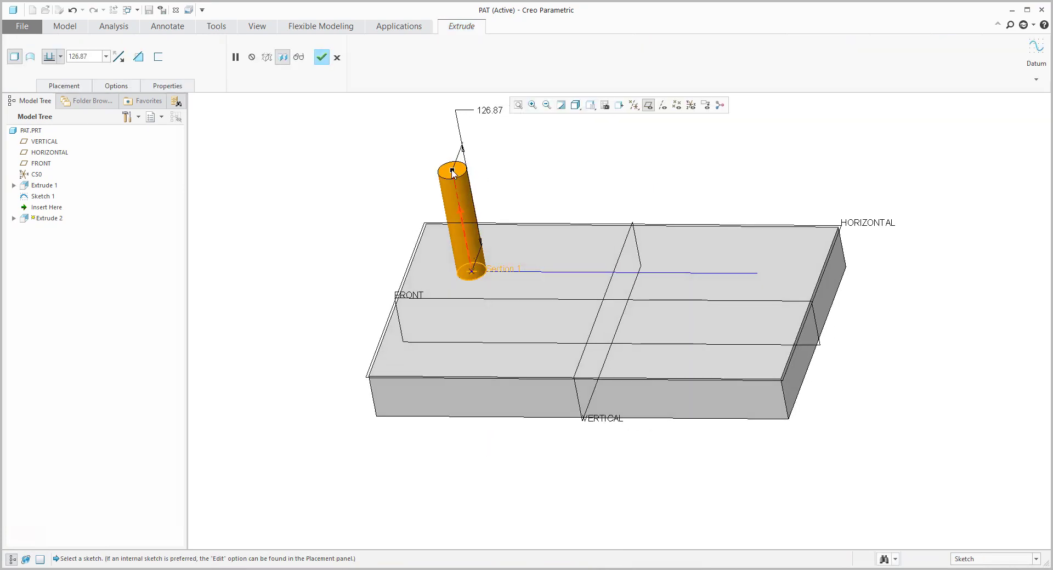
drag(462, 169, 461, 223)
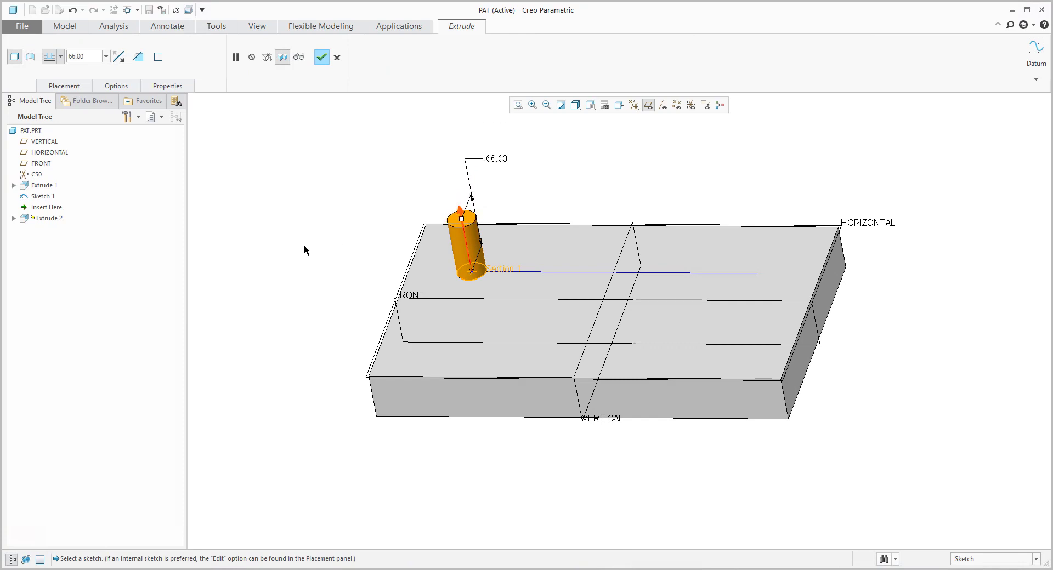
middle_click(307, 250)
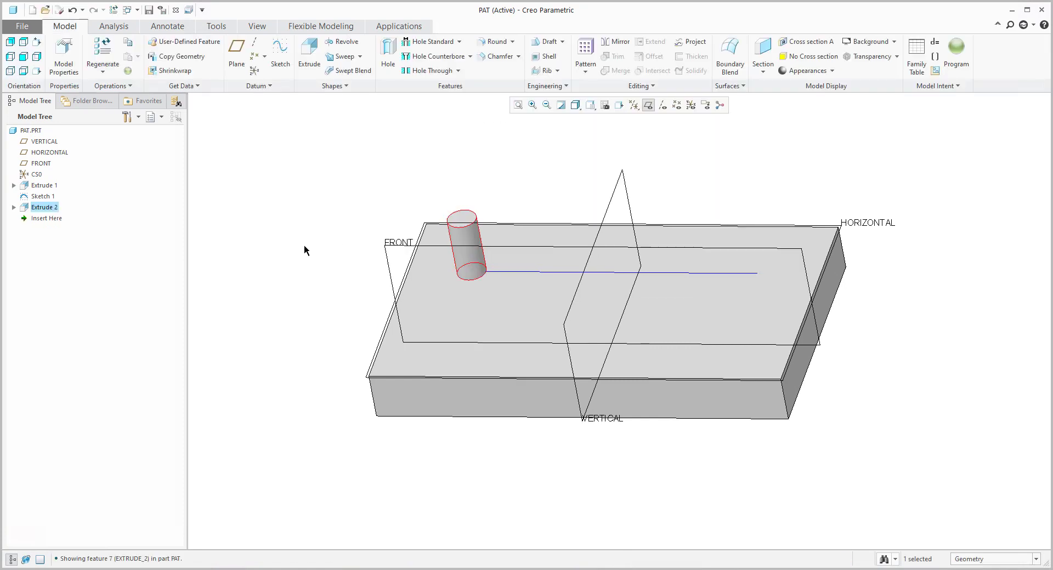
- Start a Curve pattern of the cylinder using the Sketch 1 line as path
click(586, 47)
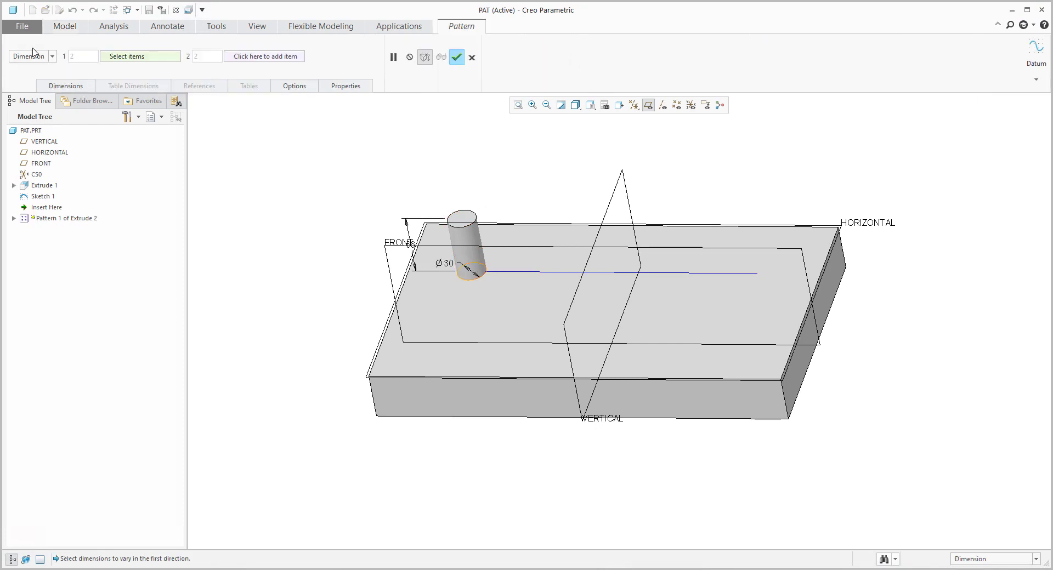
click(33, 57)
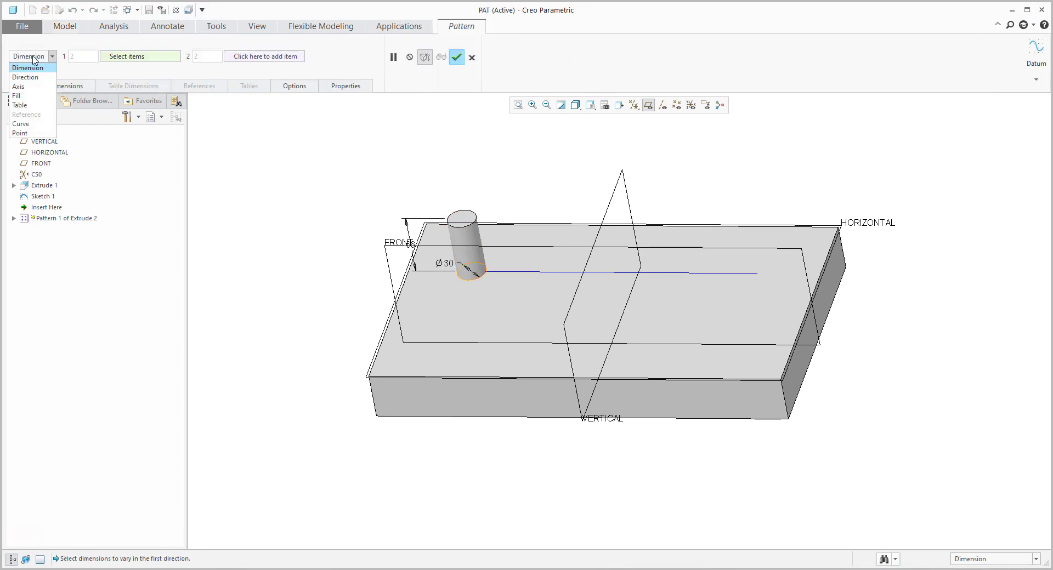
click(20, 123)
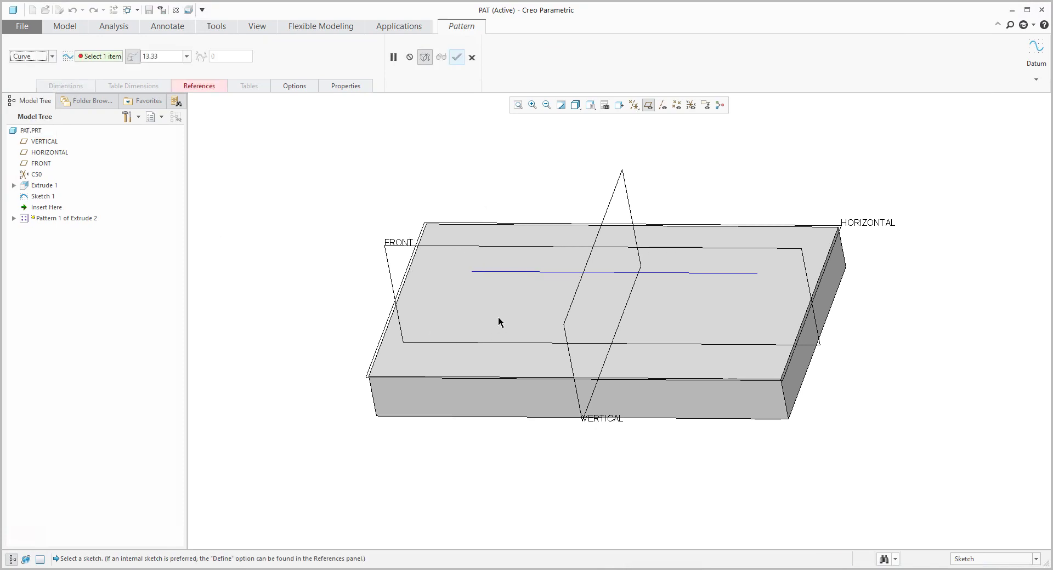
click(536, 274)
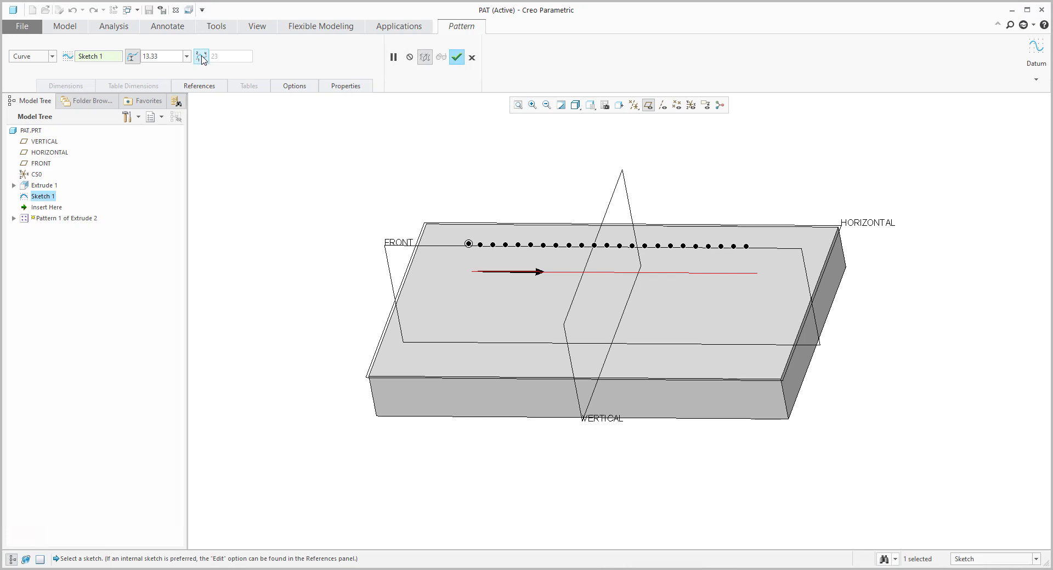
- Set the pattern member count to 5, then change it to 7
click(202, 58)
double_click(207, 50)
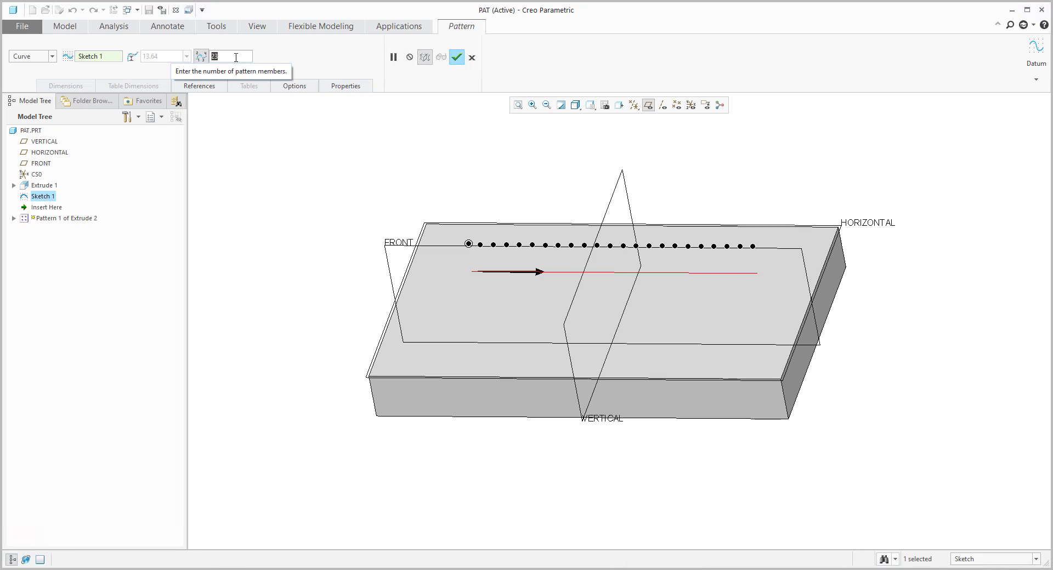
text(5)
key(Return)
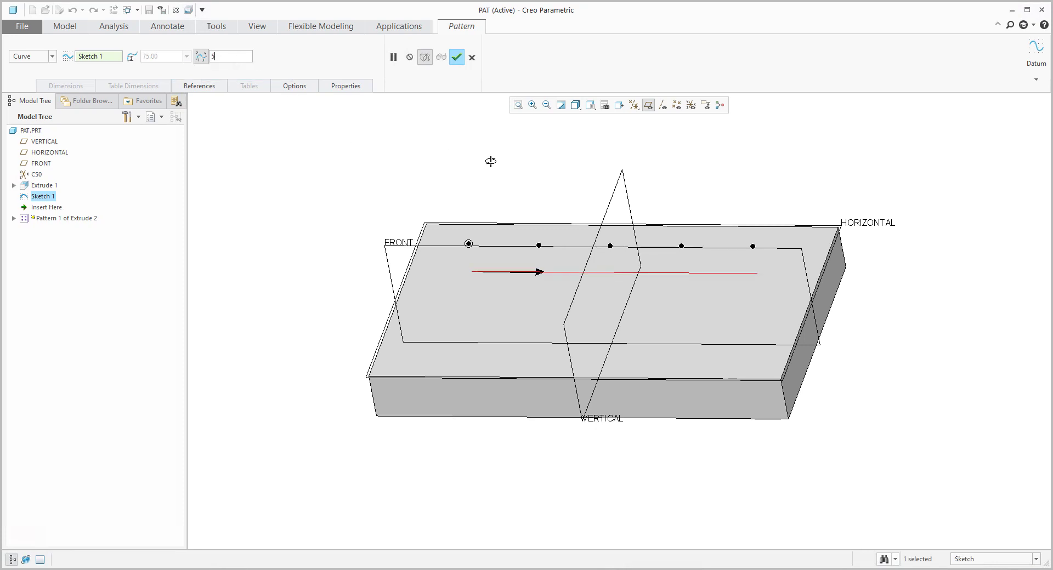
middle_drag(469, 156, 480, 159)
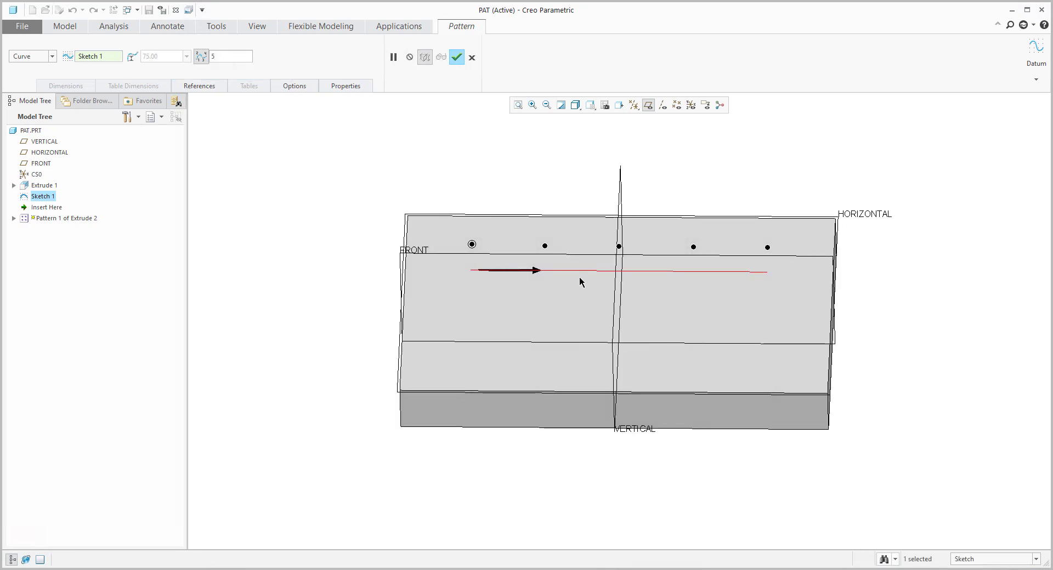
click(197, 55)
text(7)
key(Return)
- Finish the seven-cylinder pattern and view the plate's top face straight on
click(457, 57)
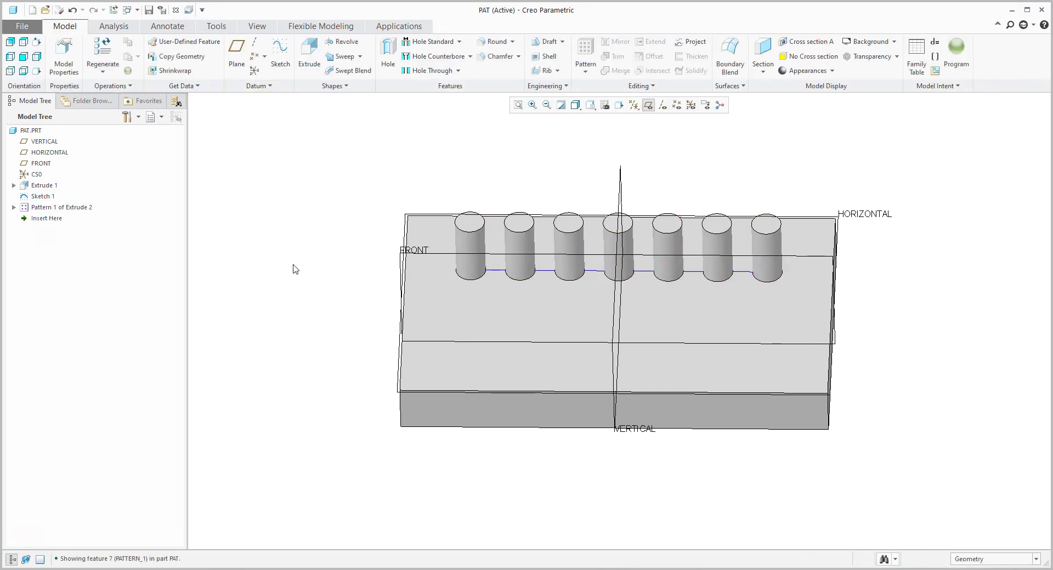
middle_drag(336, 274, 324, 269)
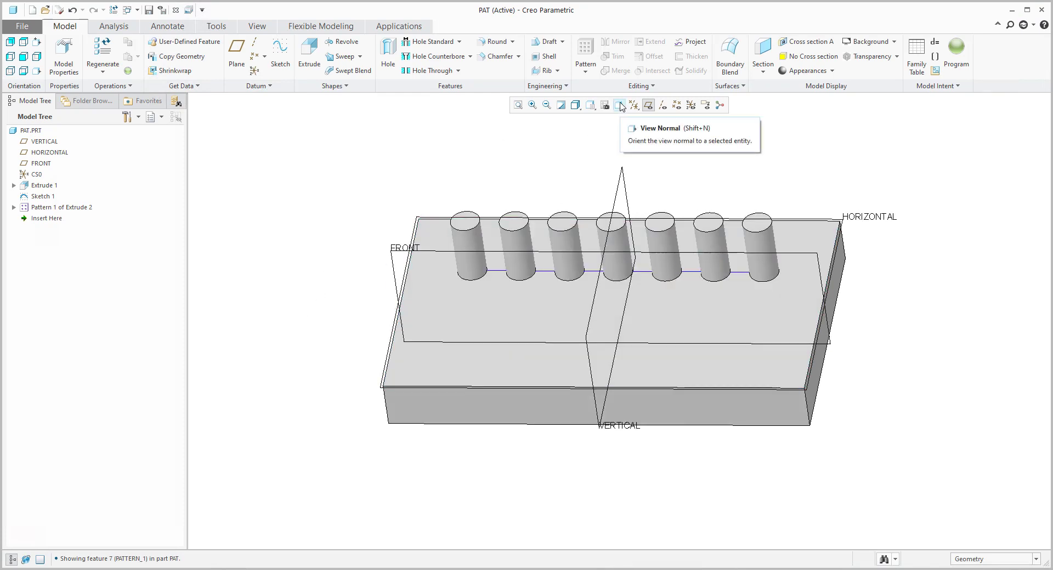
click(621, 107)
click(708, 335)
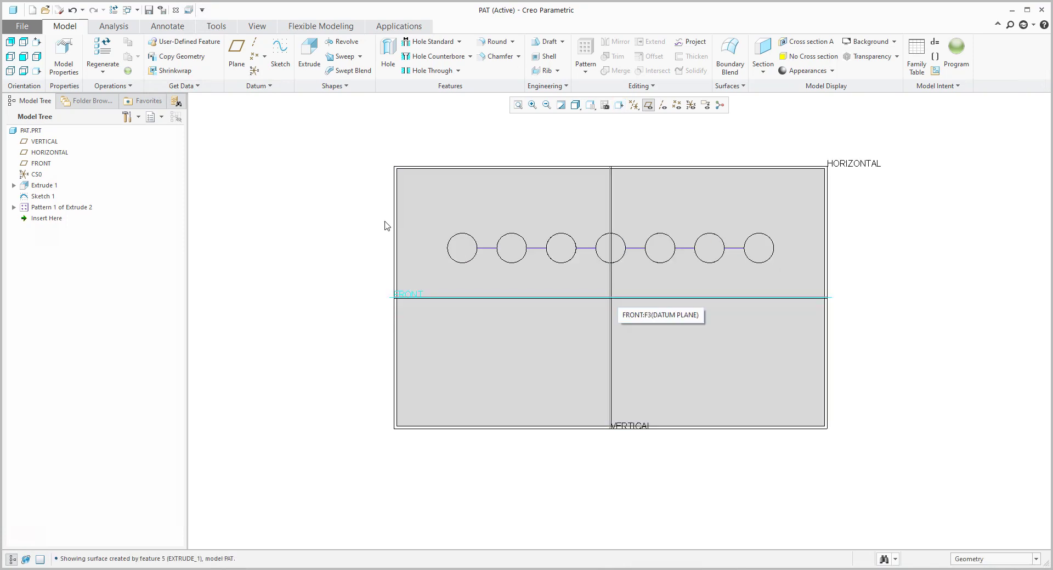
- Edit Pattern 1's member count to 5 and regenerate the model
click(59, 208)
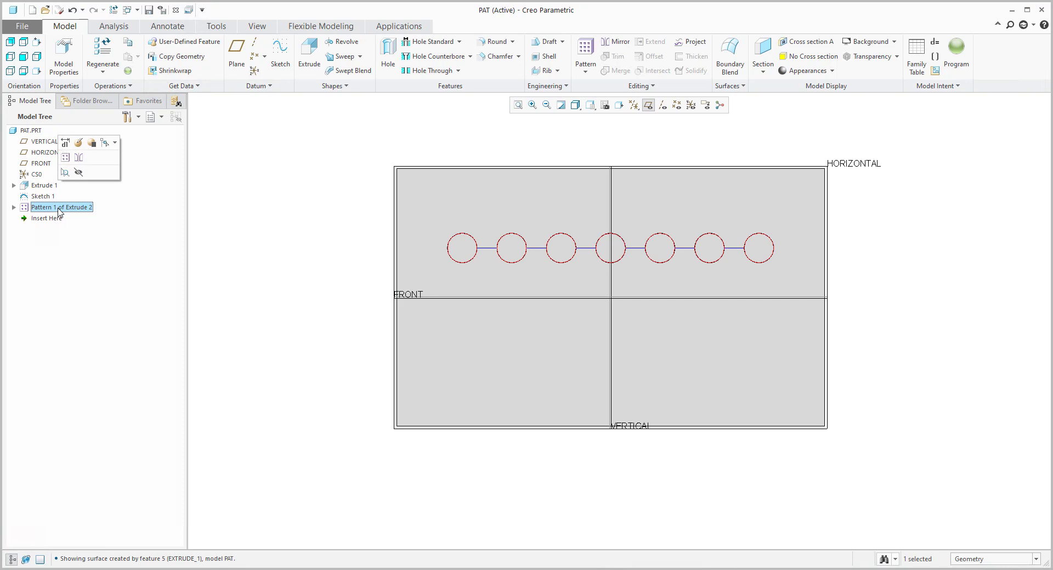
click(65, 143)
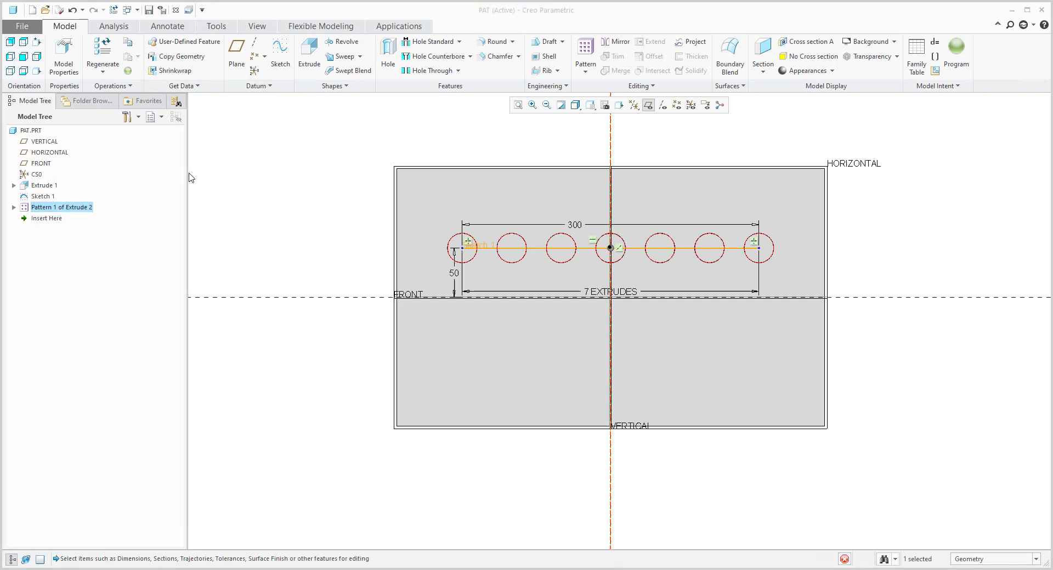
double_click(589, 293)
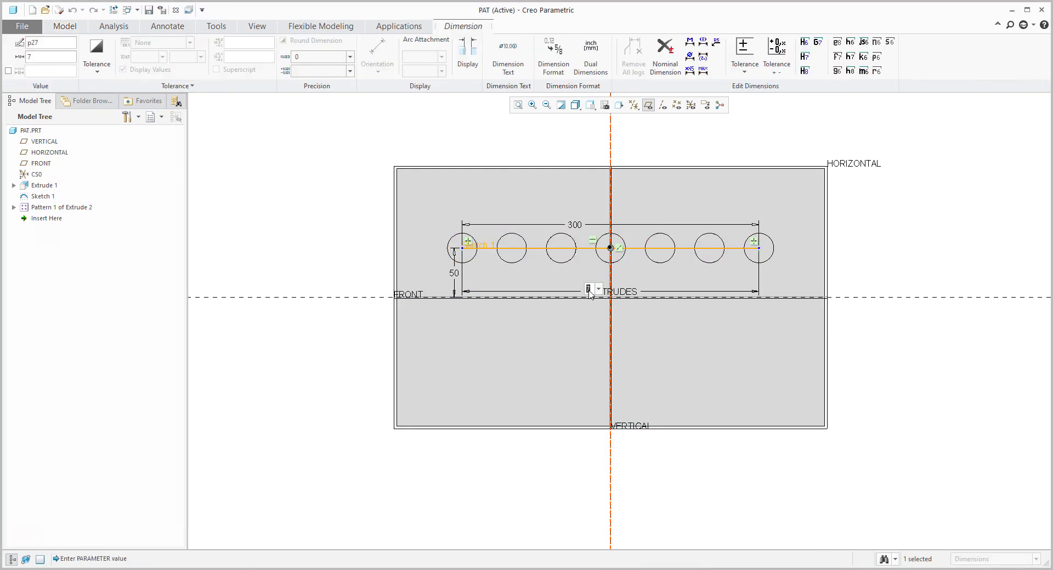
text(5)
key(Return)
click(590, 294)
middle_drag(545, 341, 526, 276)
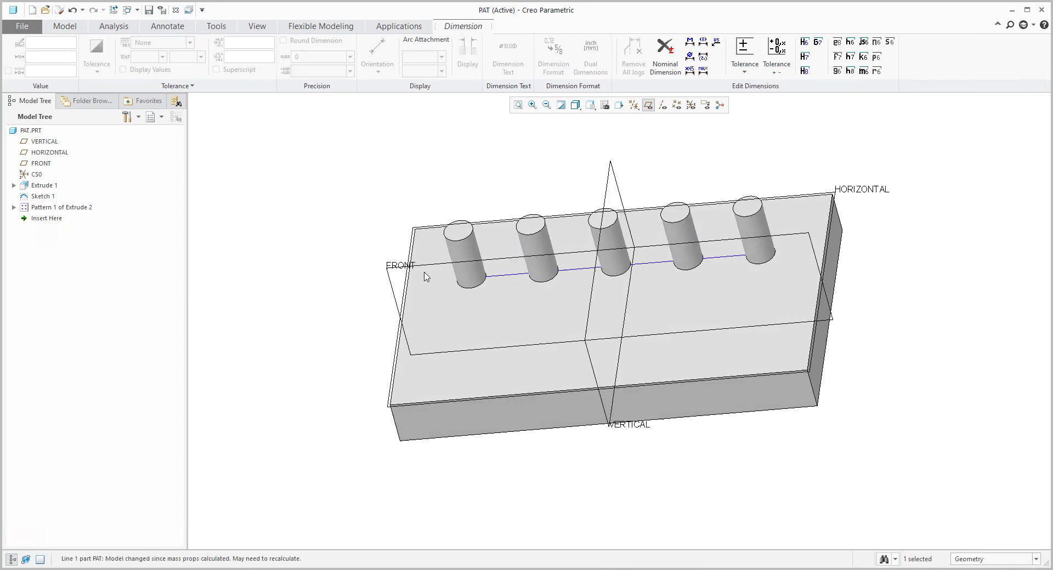
click(39, 197)
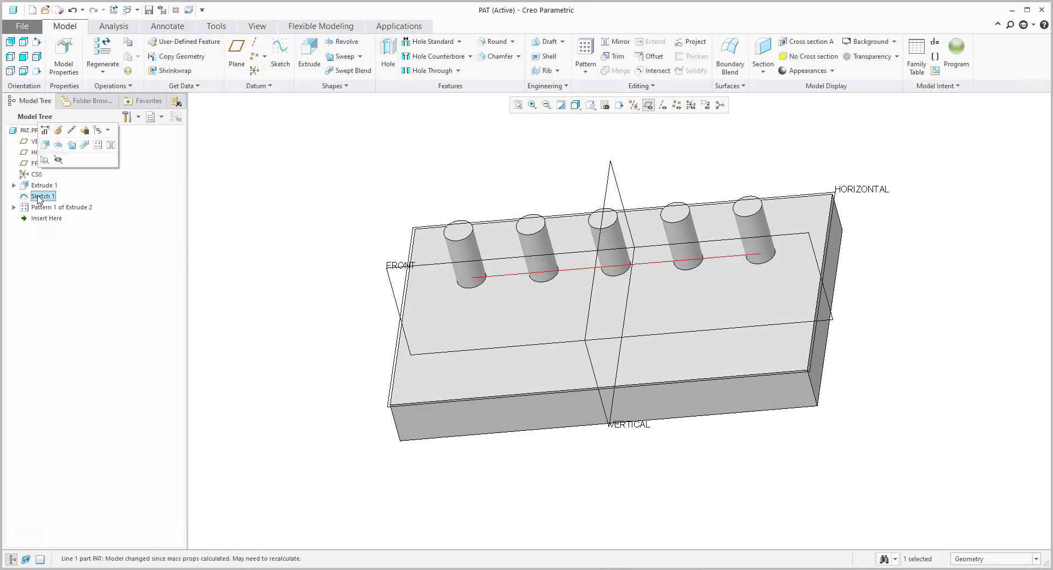
- Drag Sketch 1's line to about 305.89 long and 58.52 from FRONT
click(45, 130)
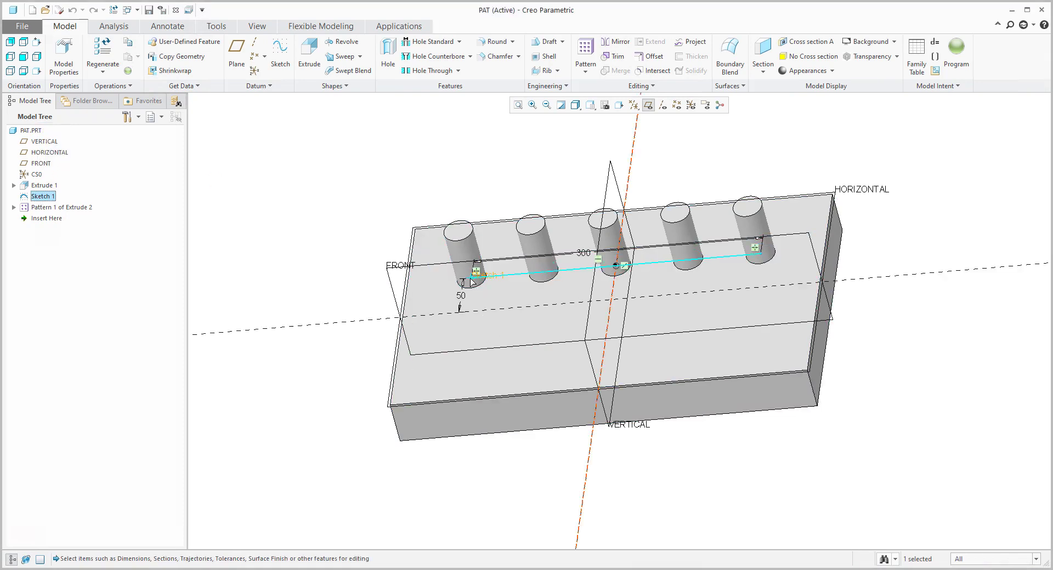
mouse_move(466, 272)
mouse_down()
mouse_move(460, 286)
mouse_move(502, 306)
mouse_move(469, 272)
mouse_up()
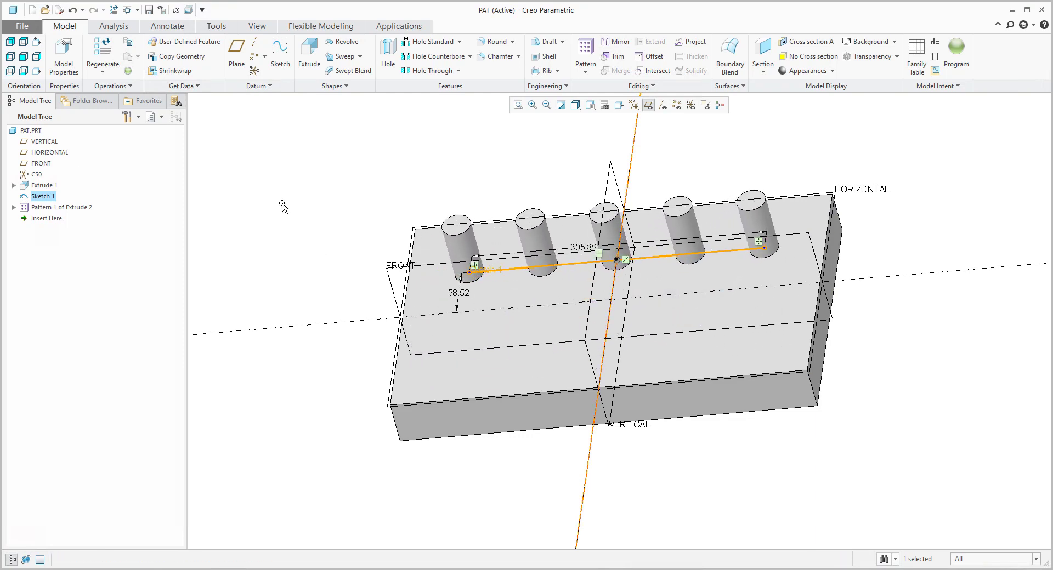